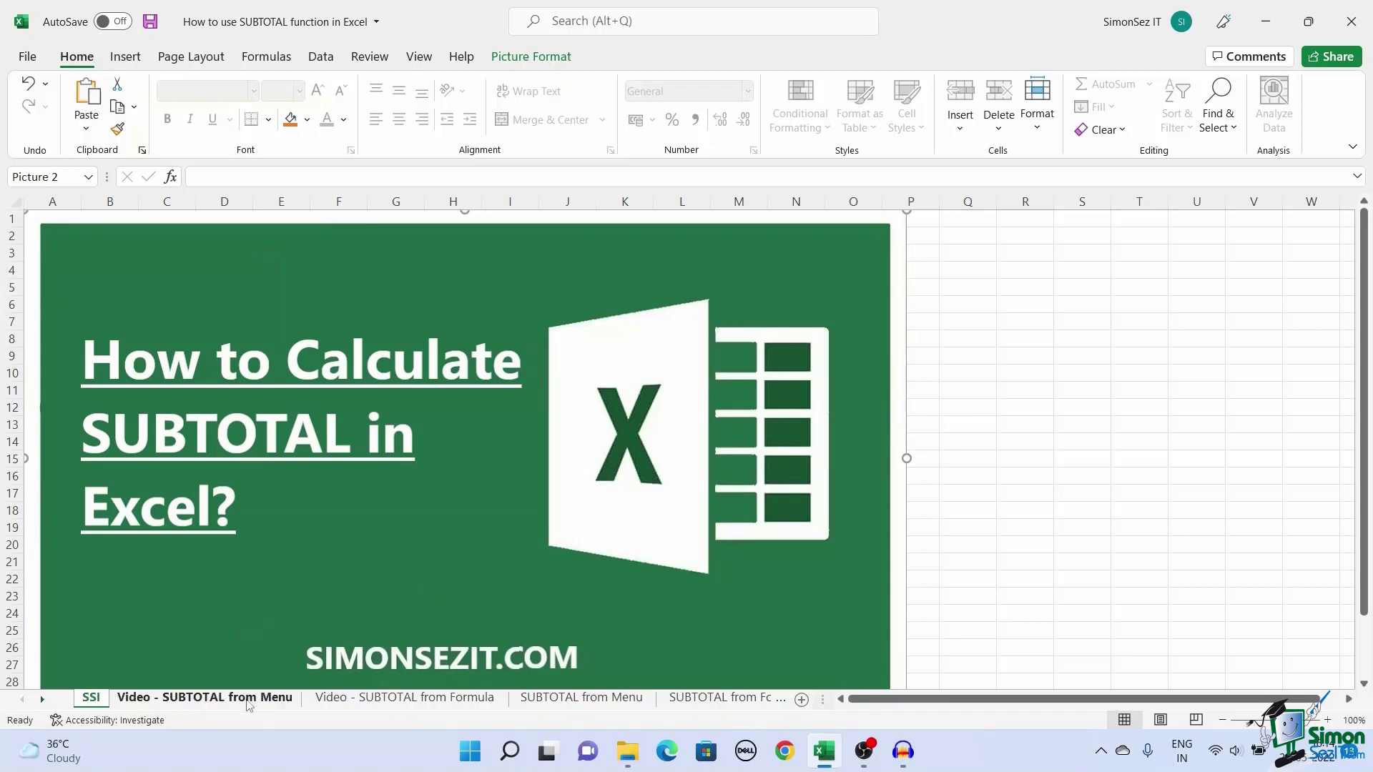
Step: On the Video - SUBTOTAL from Menu sheet, sort A3:C19 A to Z by Branch
left_click(205, 698)
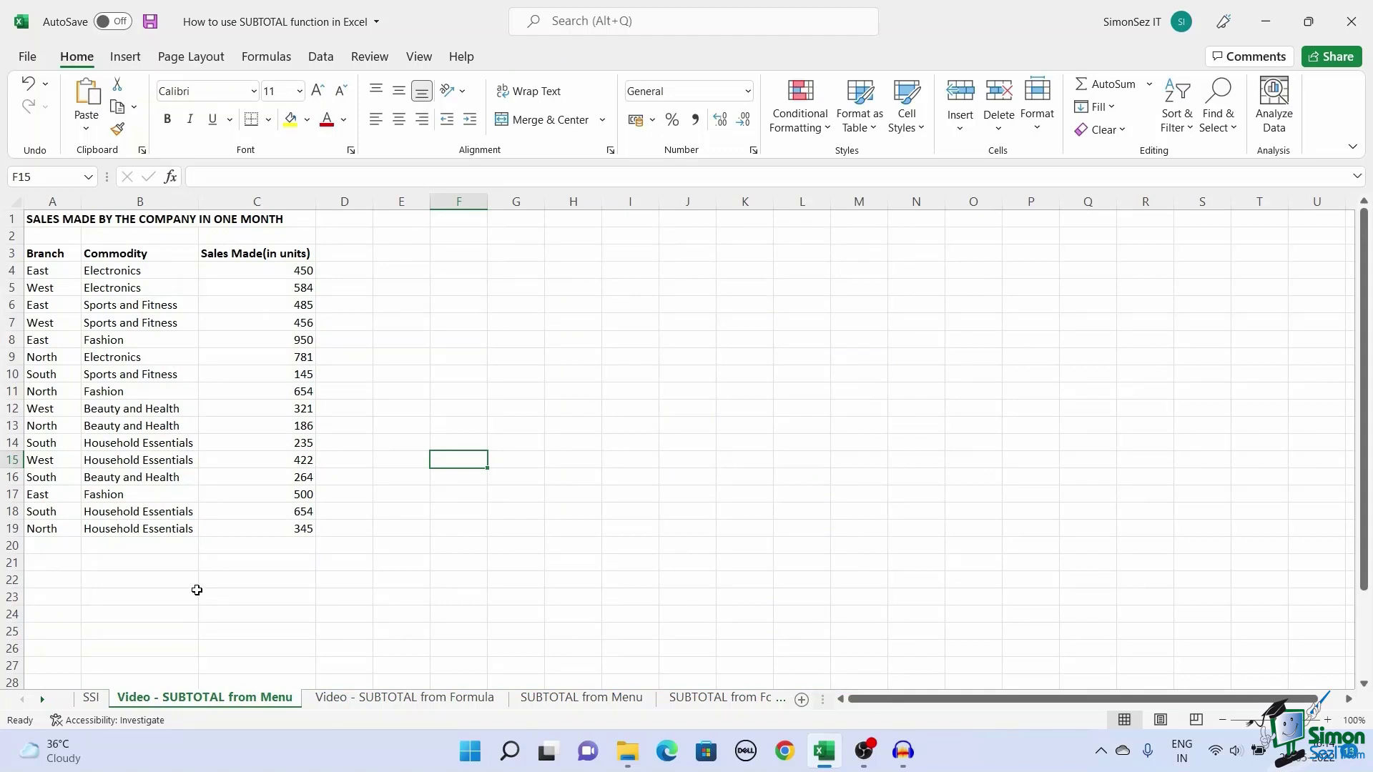
left_click_drag(29, 257, 251, 527)
right_click(250, 411)
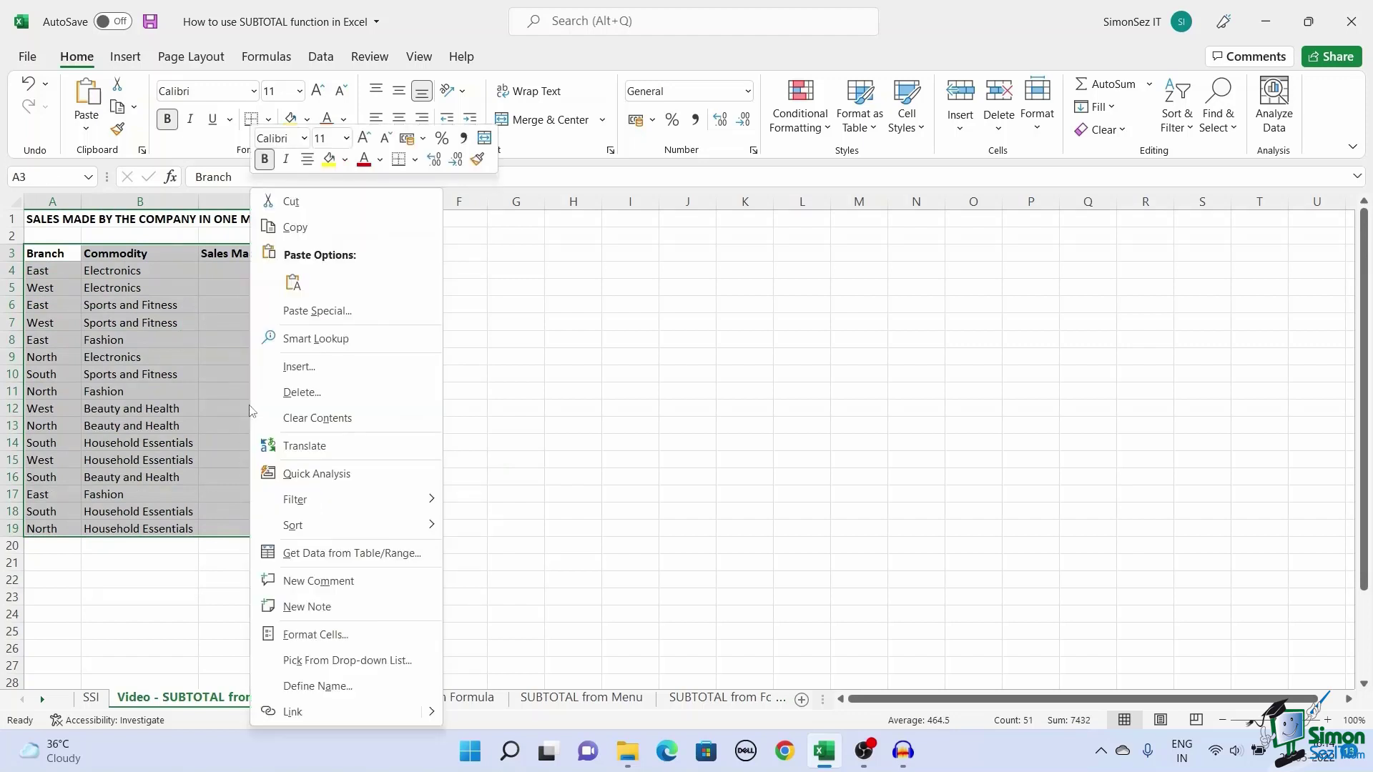
mouse_move(406, 529)
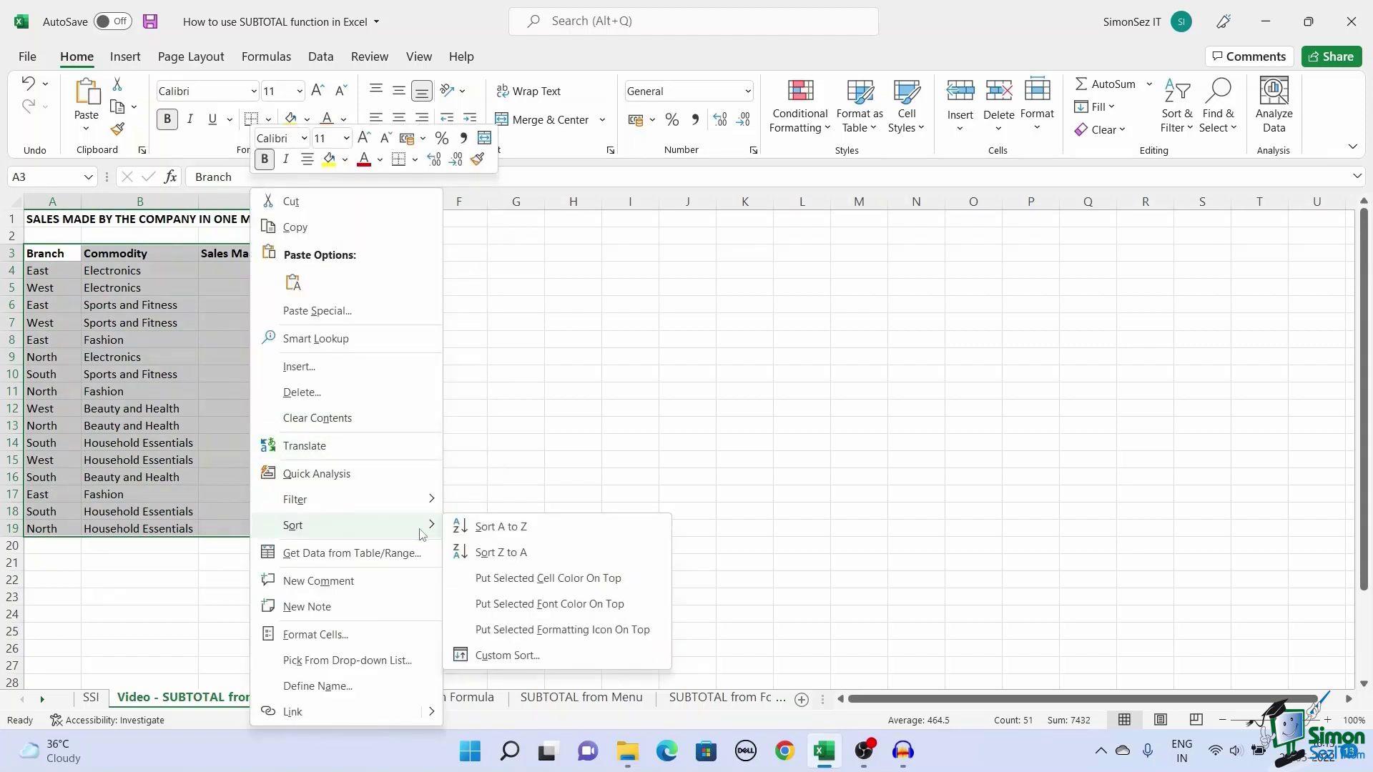
left_click(544, 527)
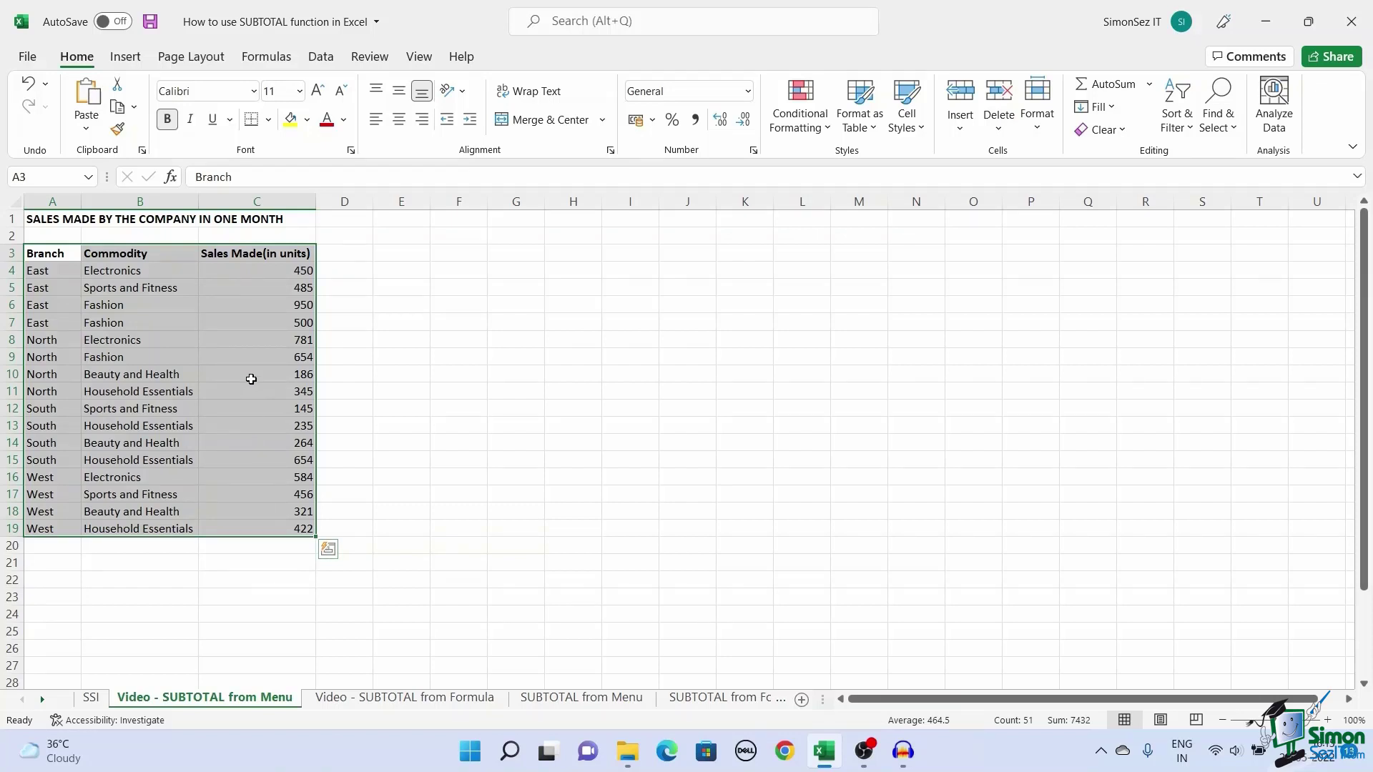
Step: Open Data > Subtotal and set it to Sum at each change in Branch
left_click(320, 56)
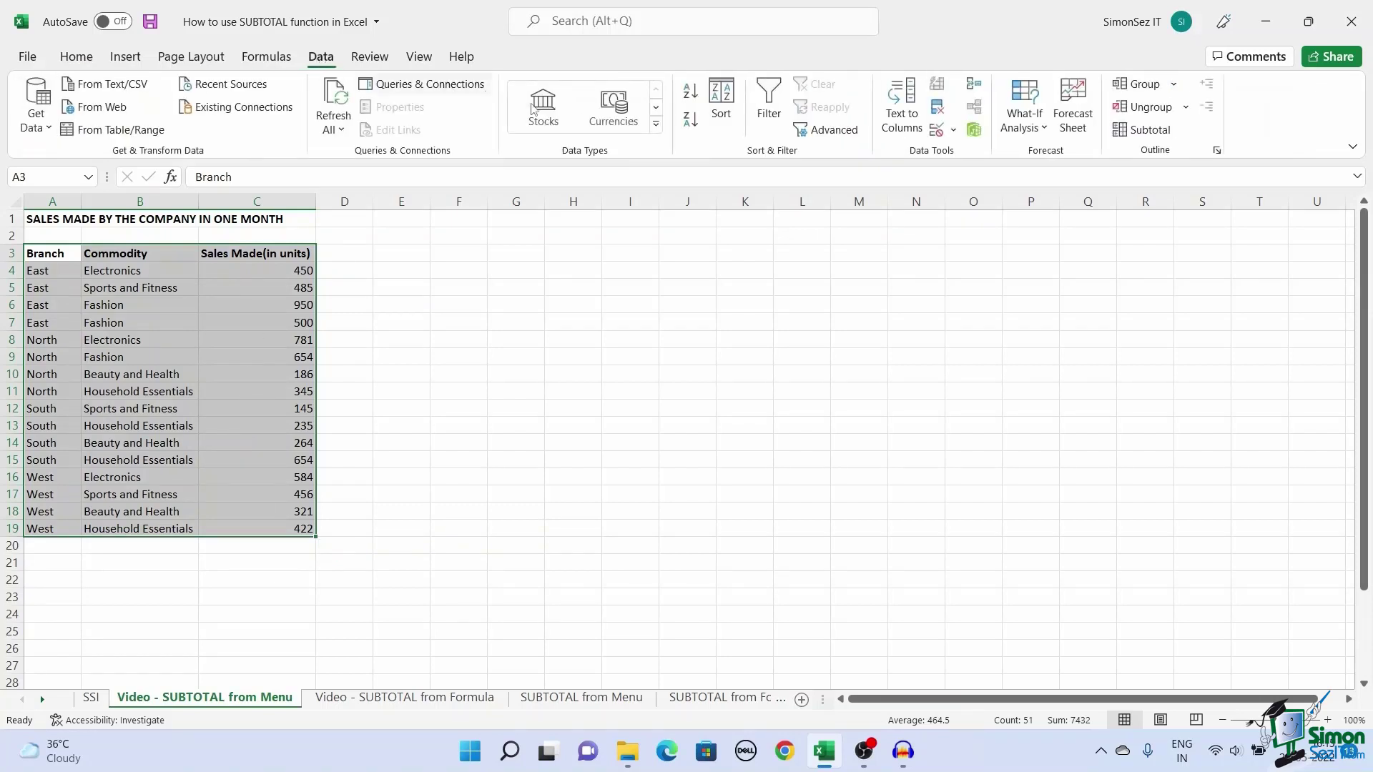
left_click(1147, 131)
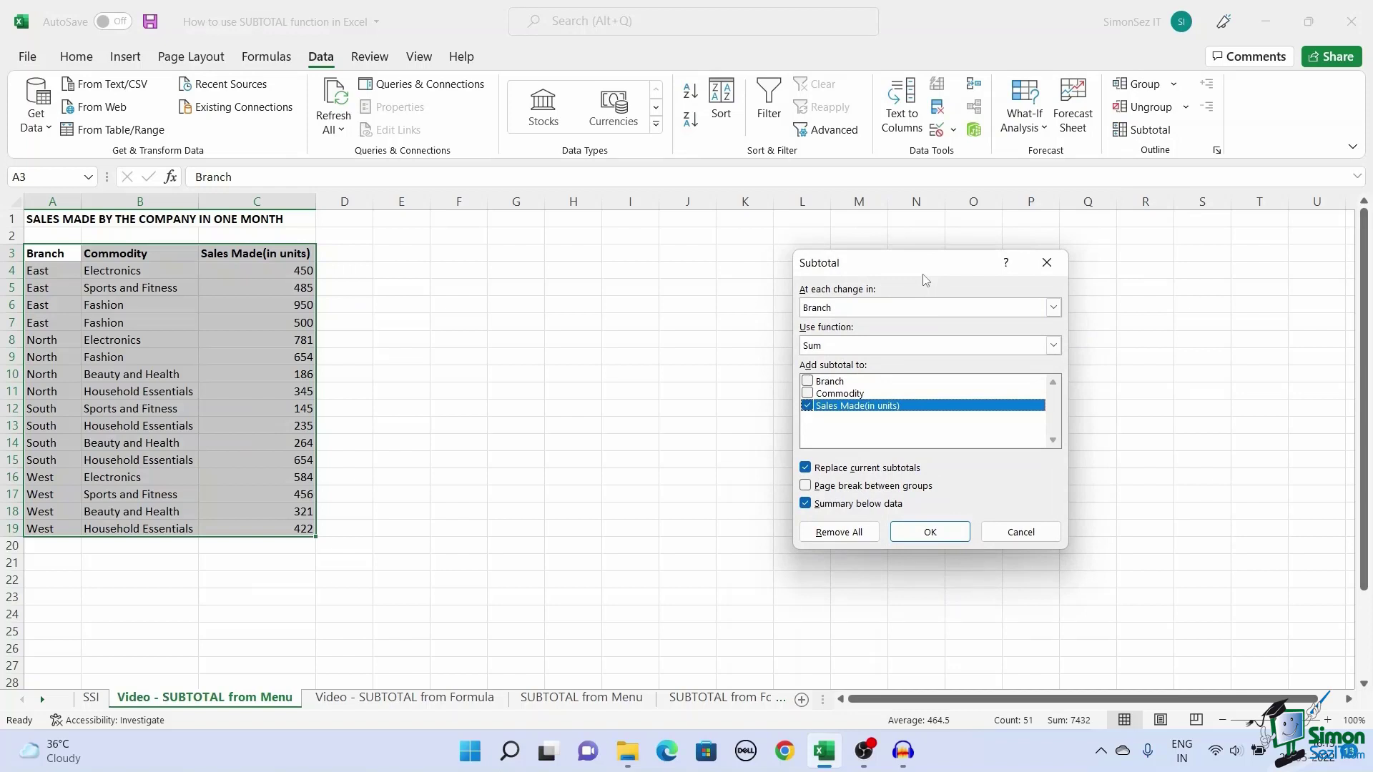
left_click(931, 314)
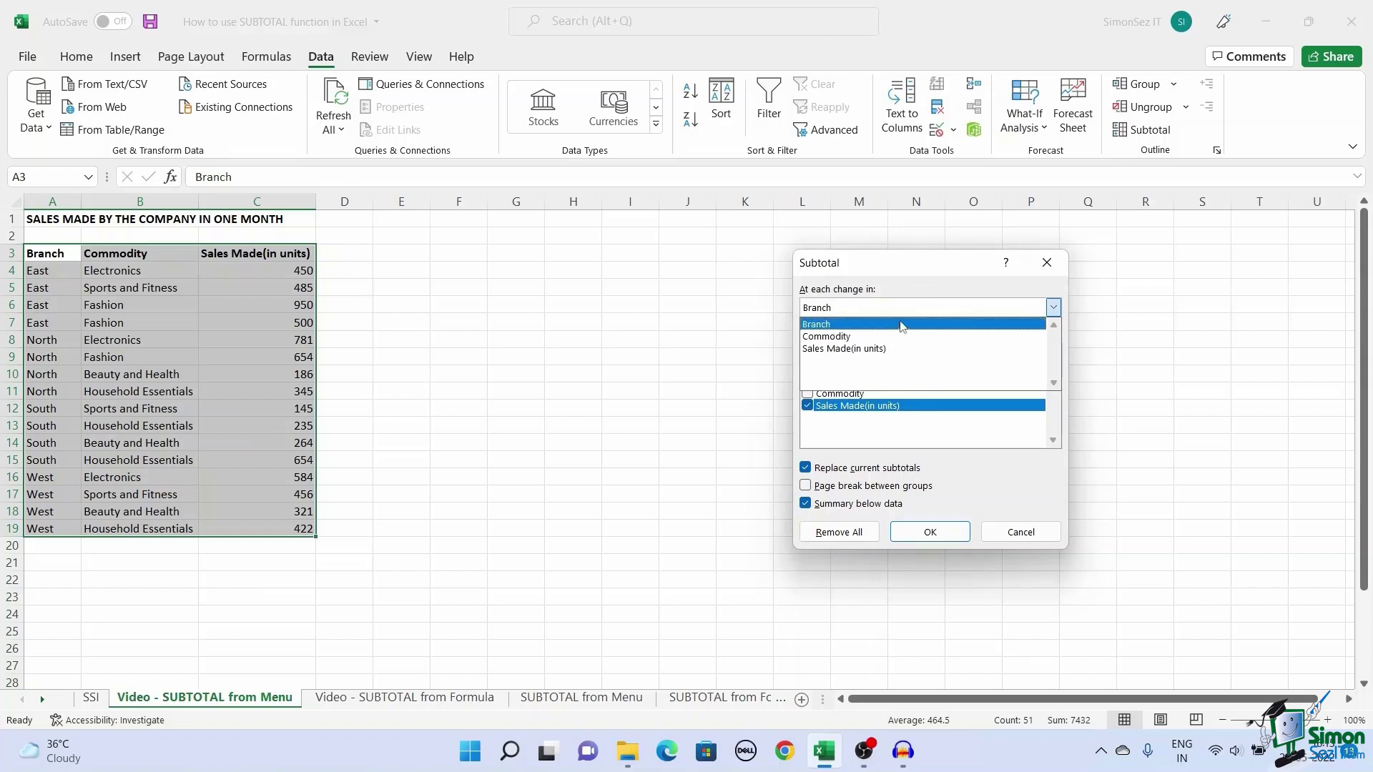
left_click(900, 324)
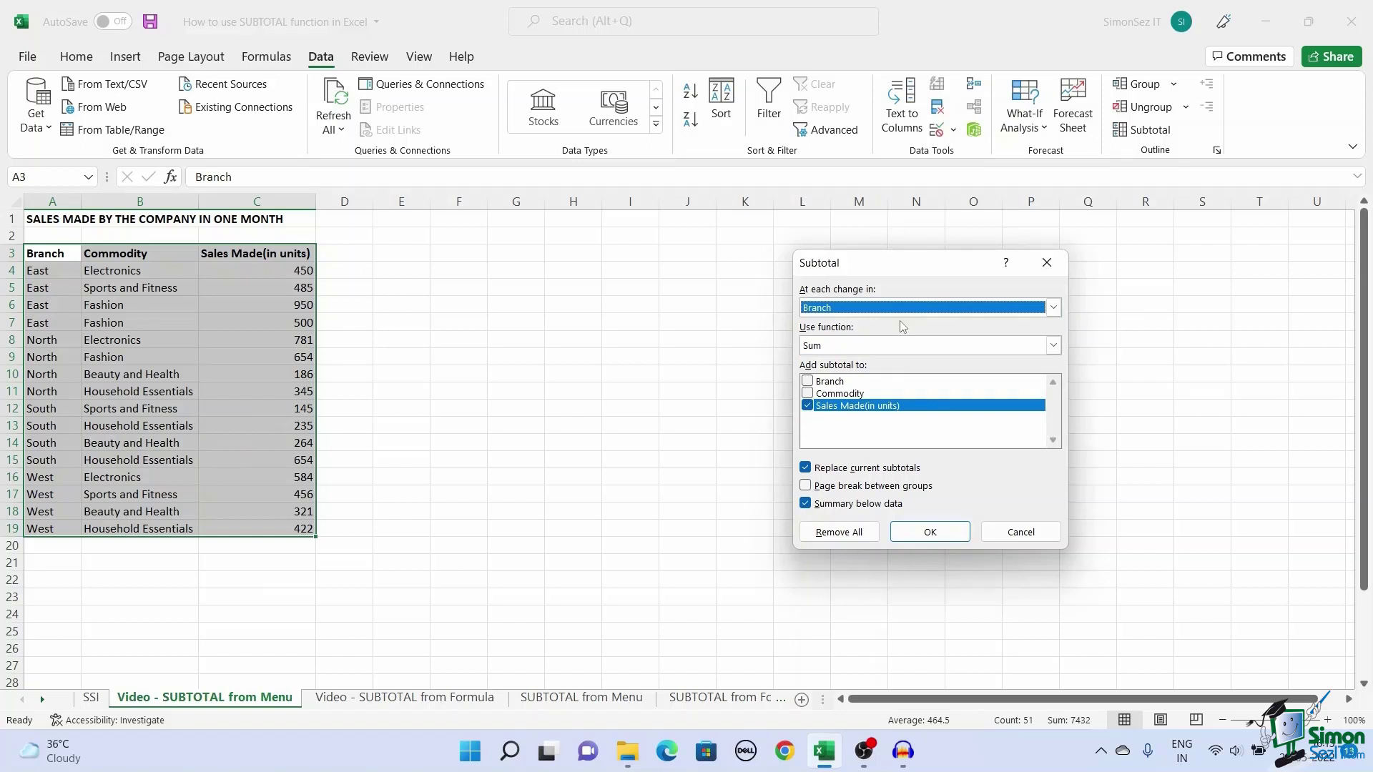
left_click(1015, 350)
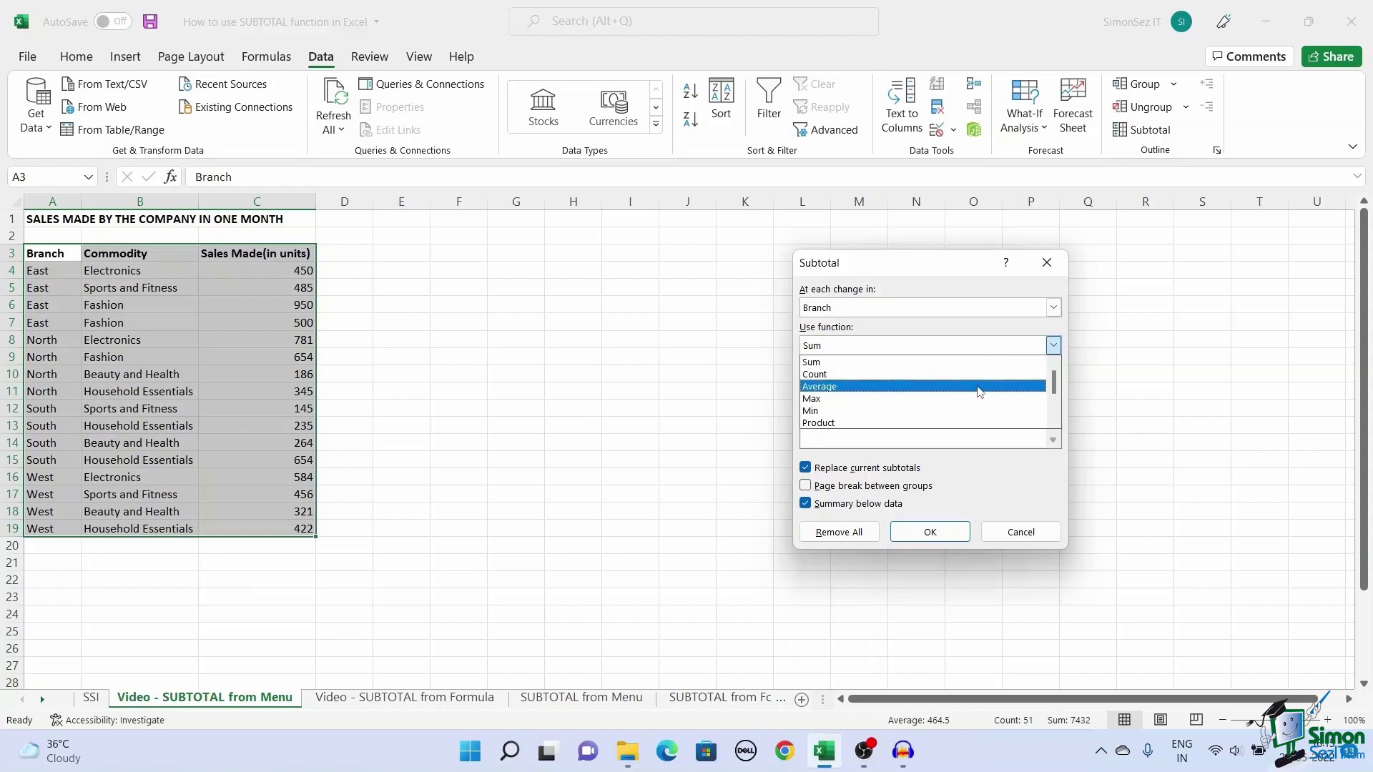
scroll(978, 389, "down", 2)
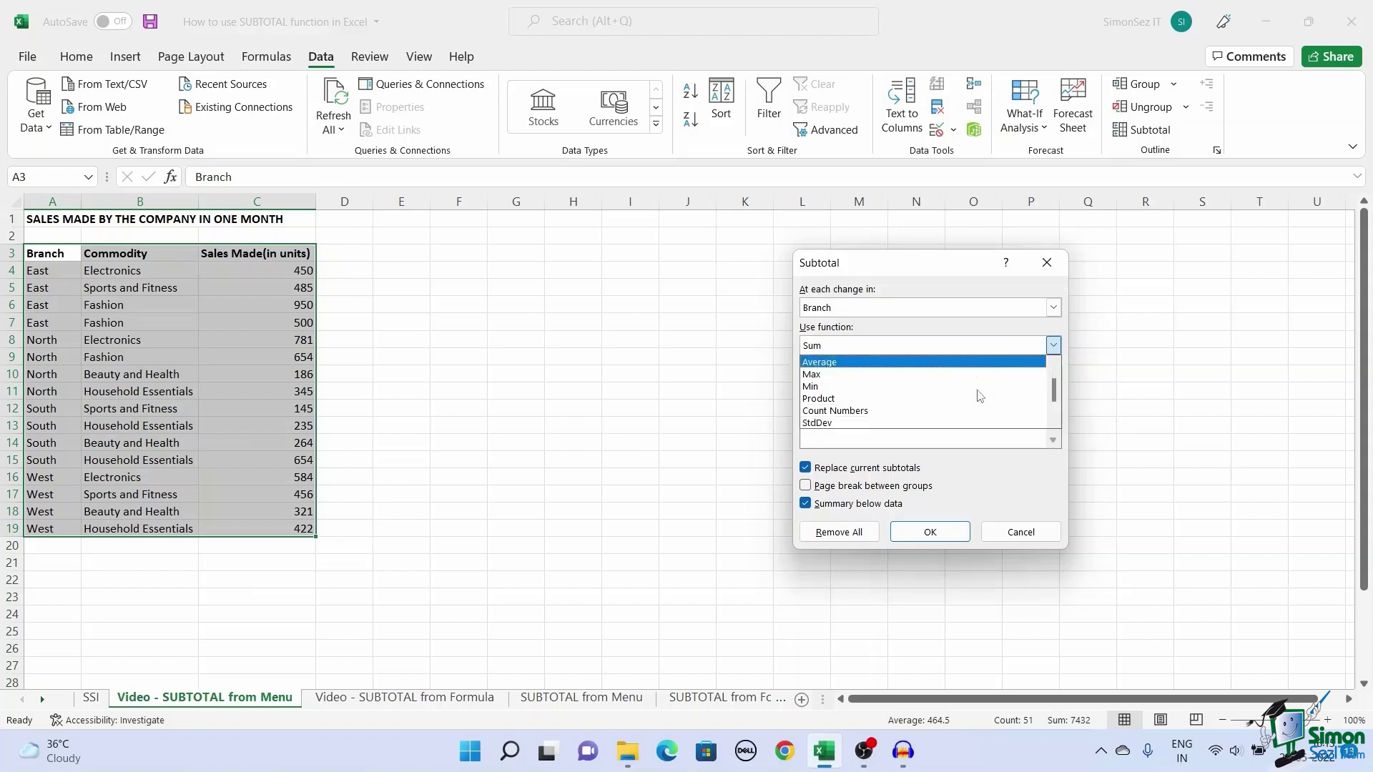
scroll(980, 395, "up", 2)
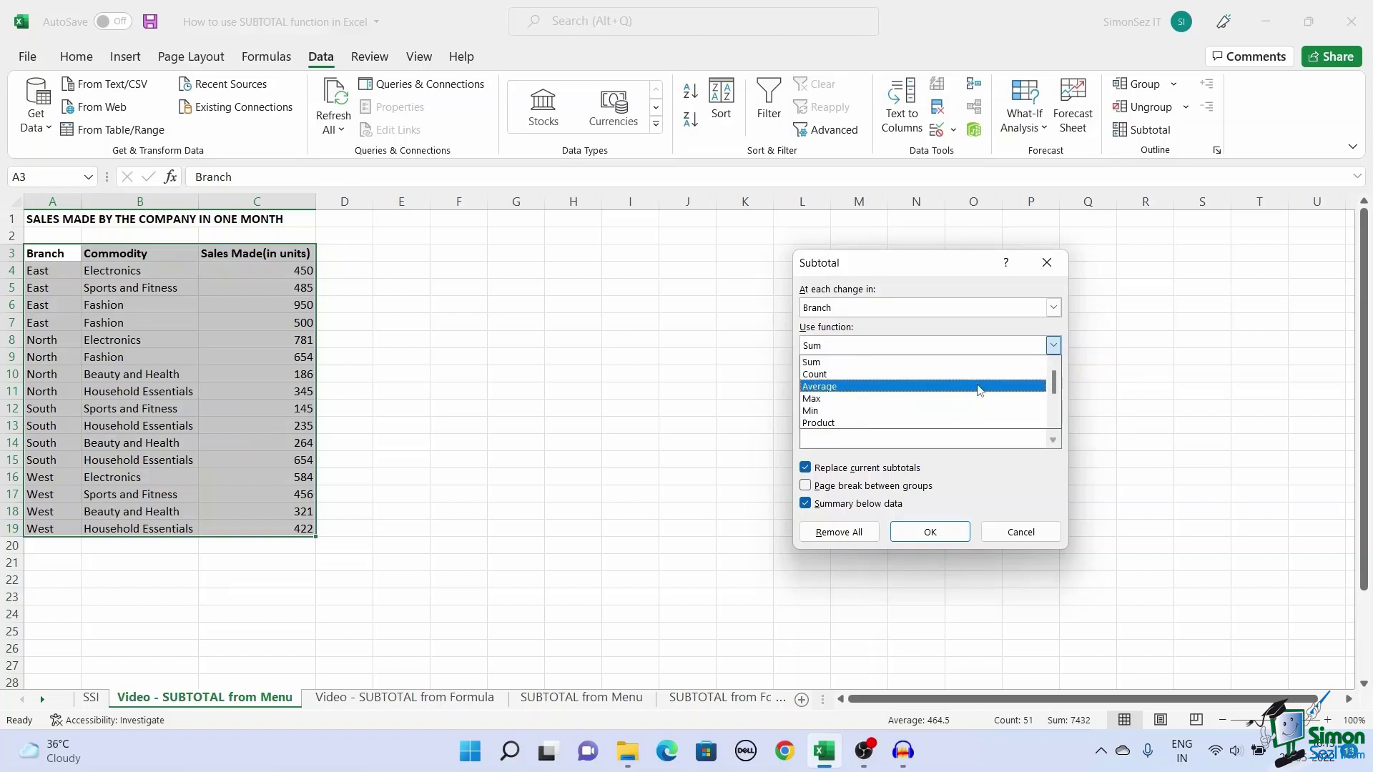
left_click(977, 368)
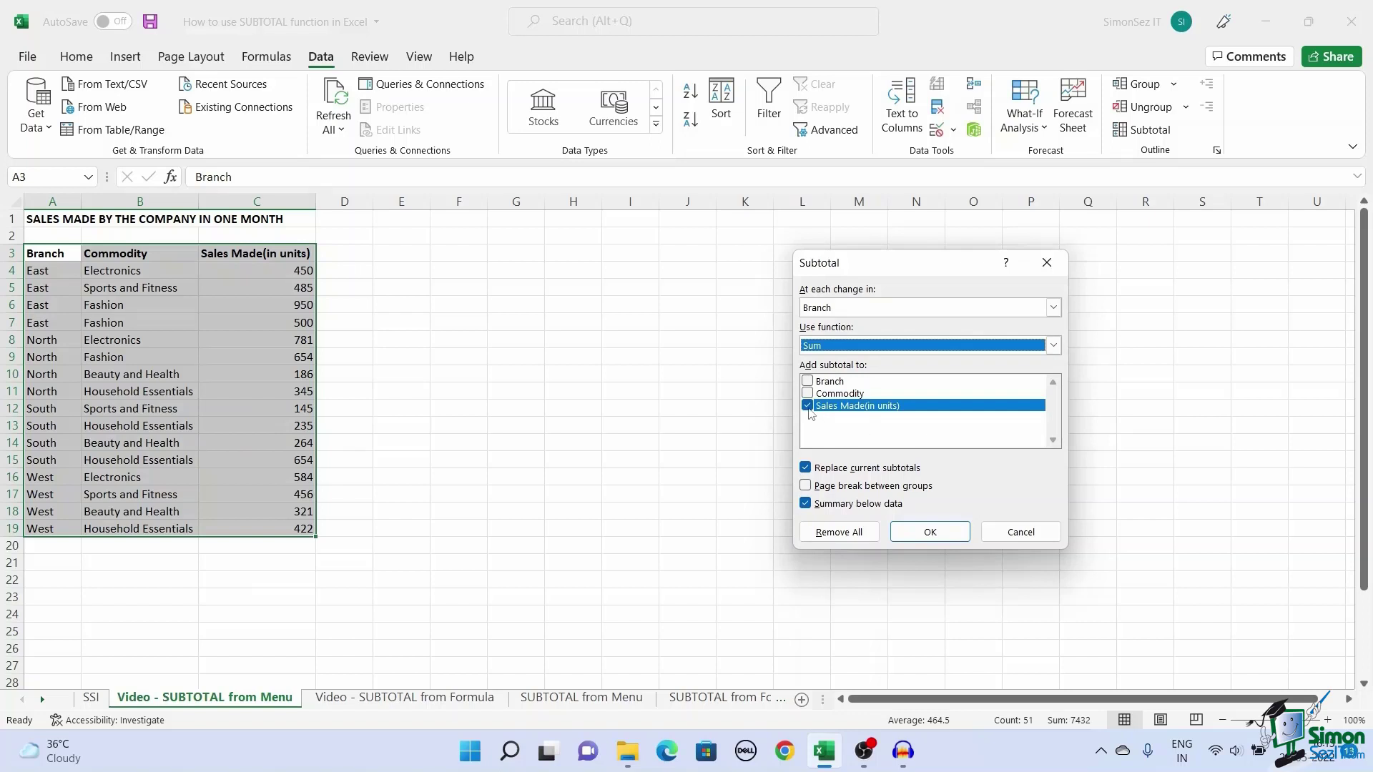
Step: Apply the branch subtotals (Grand Total 7432), review outline levels 2, 1 and 3, then go to the Formula sheet
left_click(929, 532)
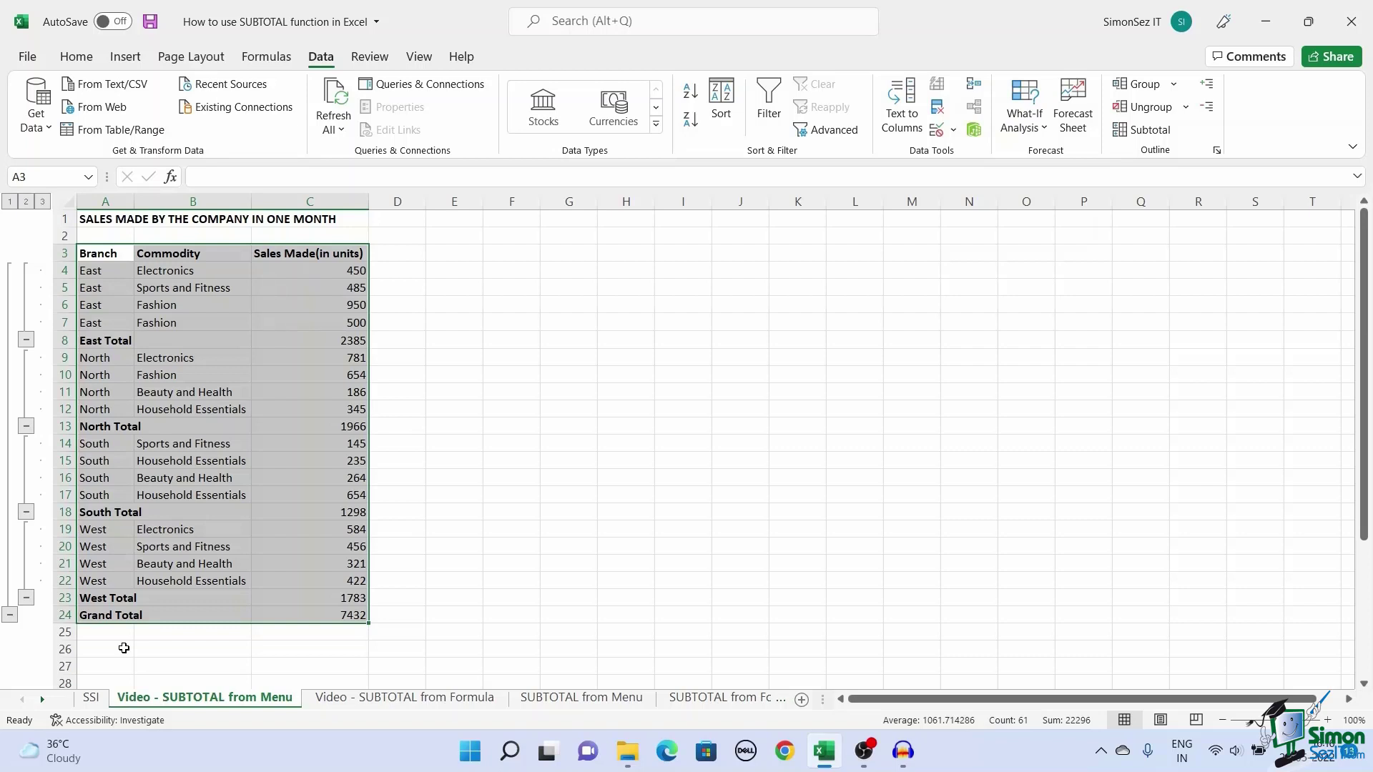
left_click(26, 201)
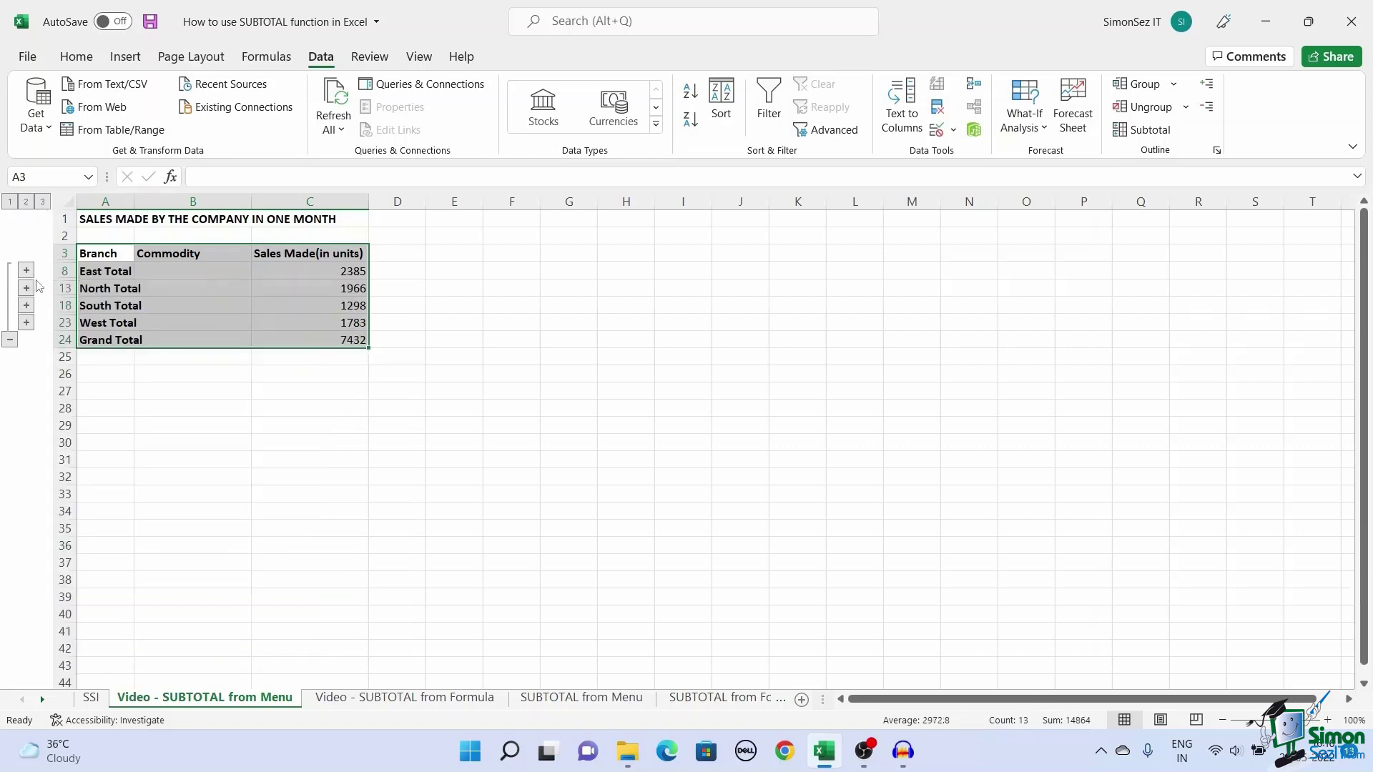
left_click(10, 202)
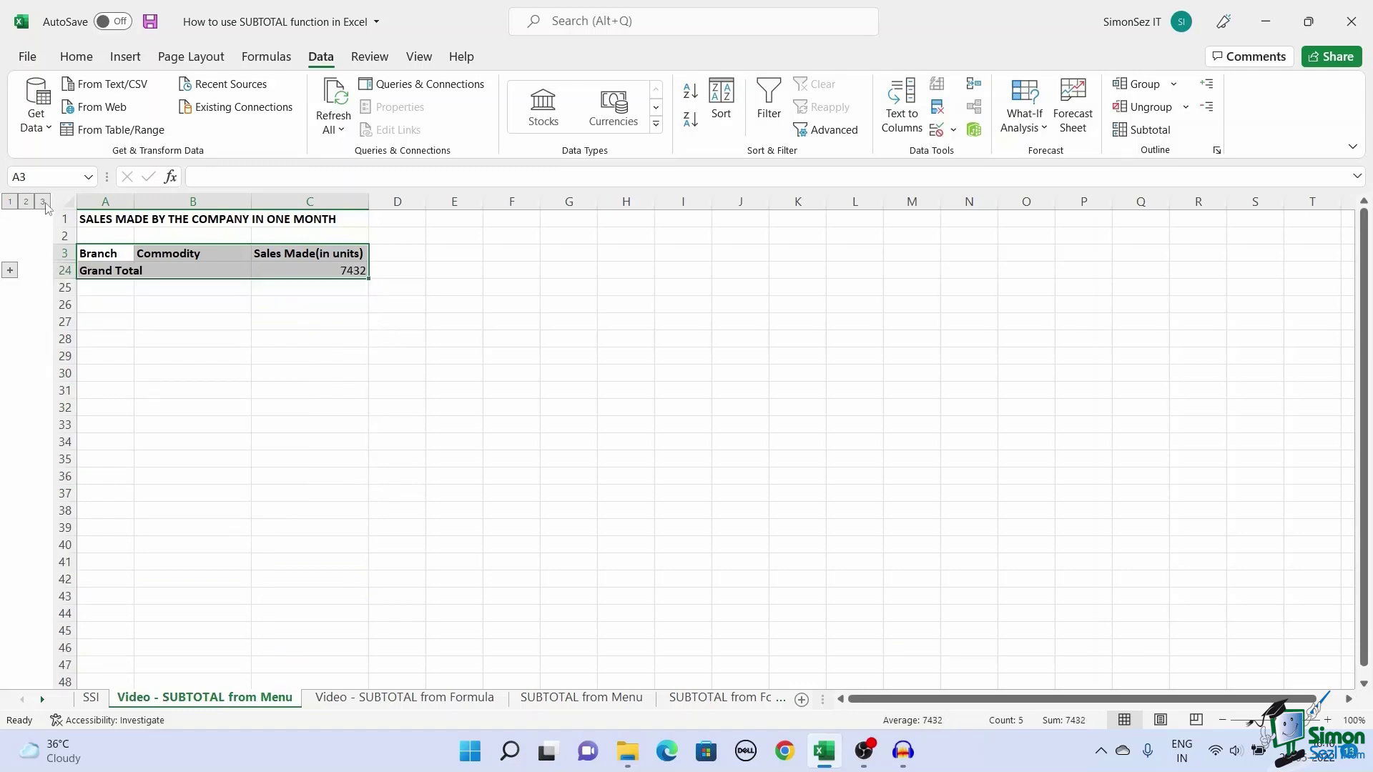
left_click(42, 202)
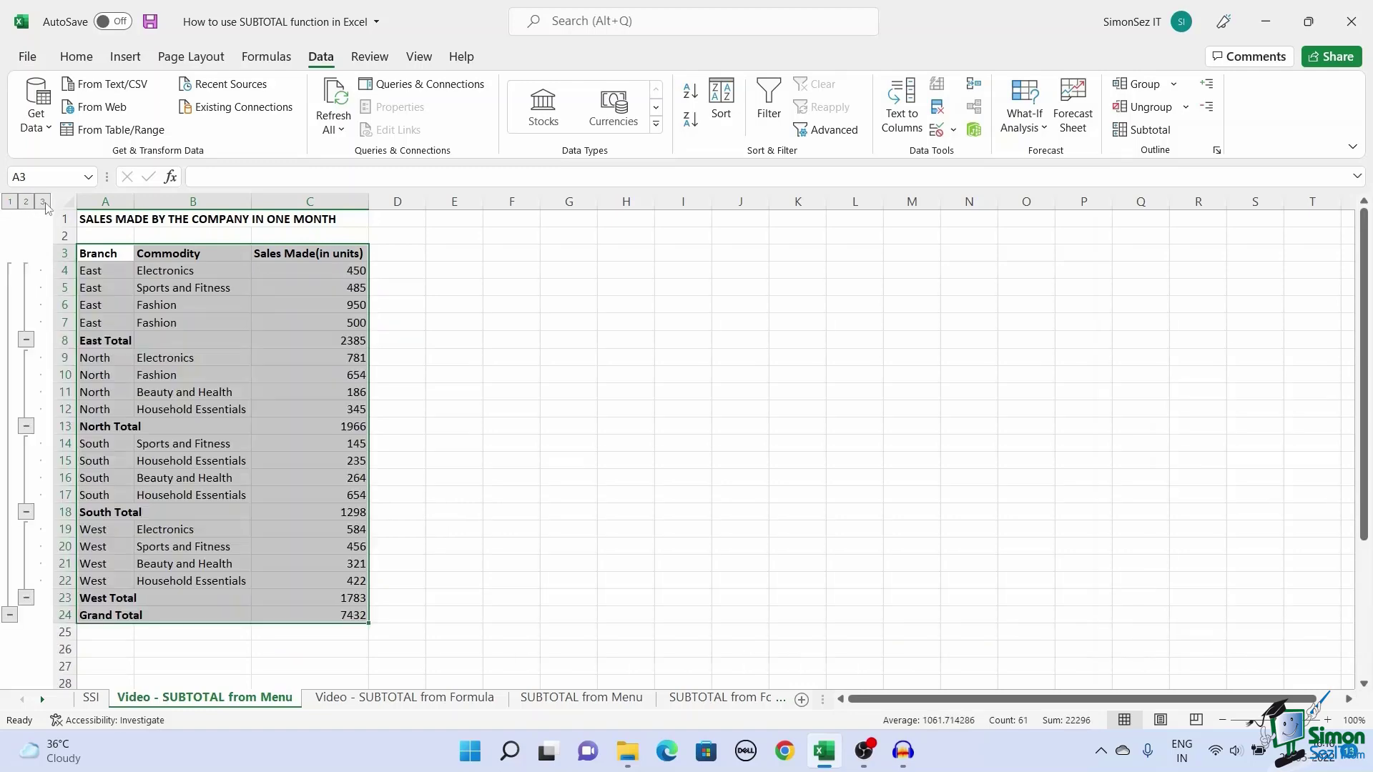
left_click(367, 698)
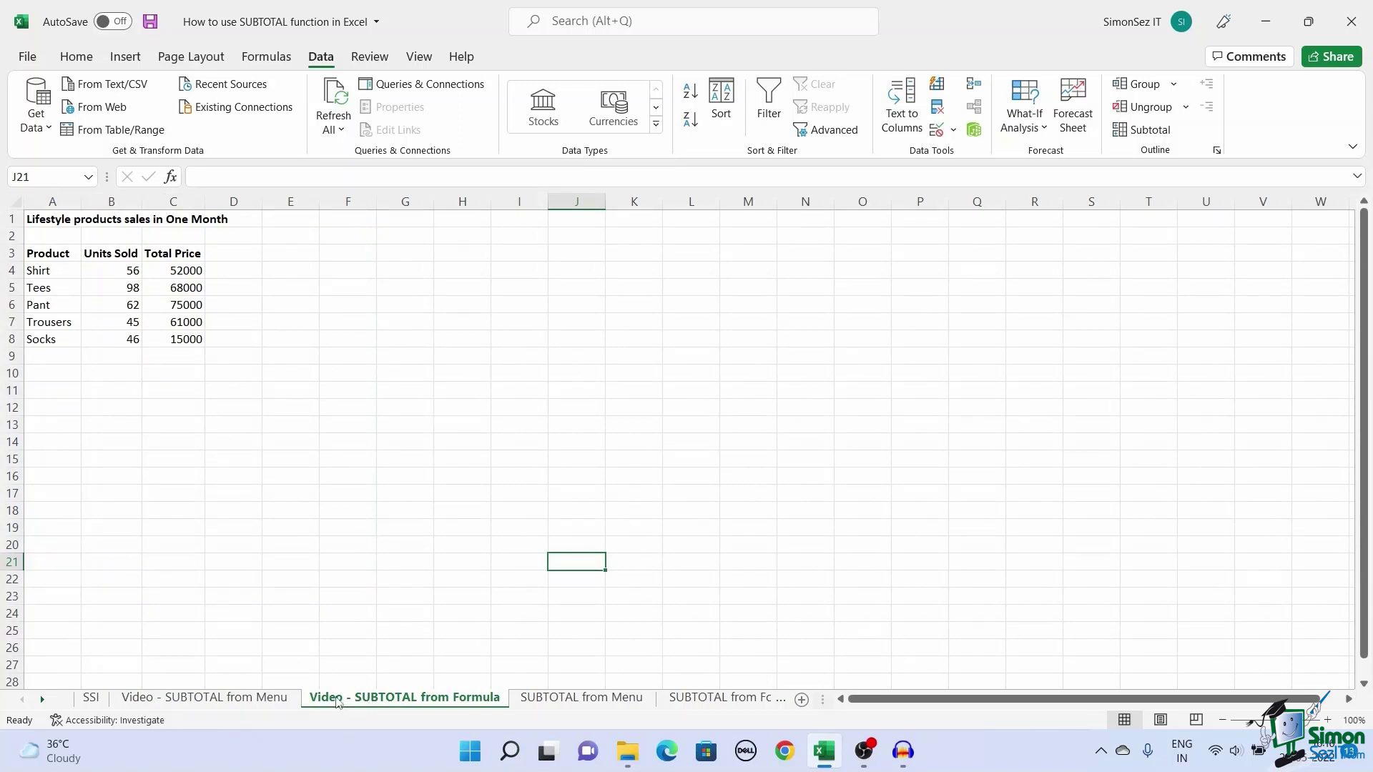
Step: Begin typing =SUBTOTAL( in cell C9 below the Total Price values
left_click(178, 359)
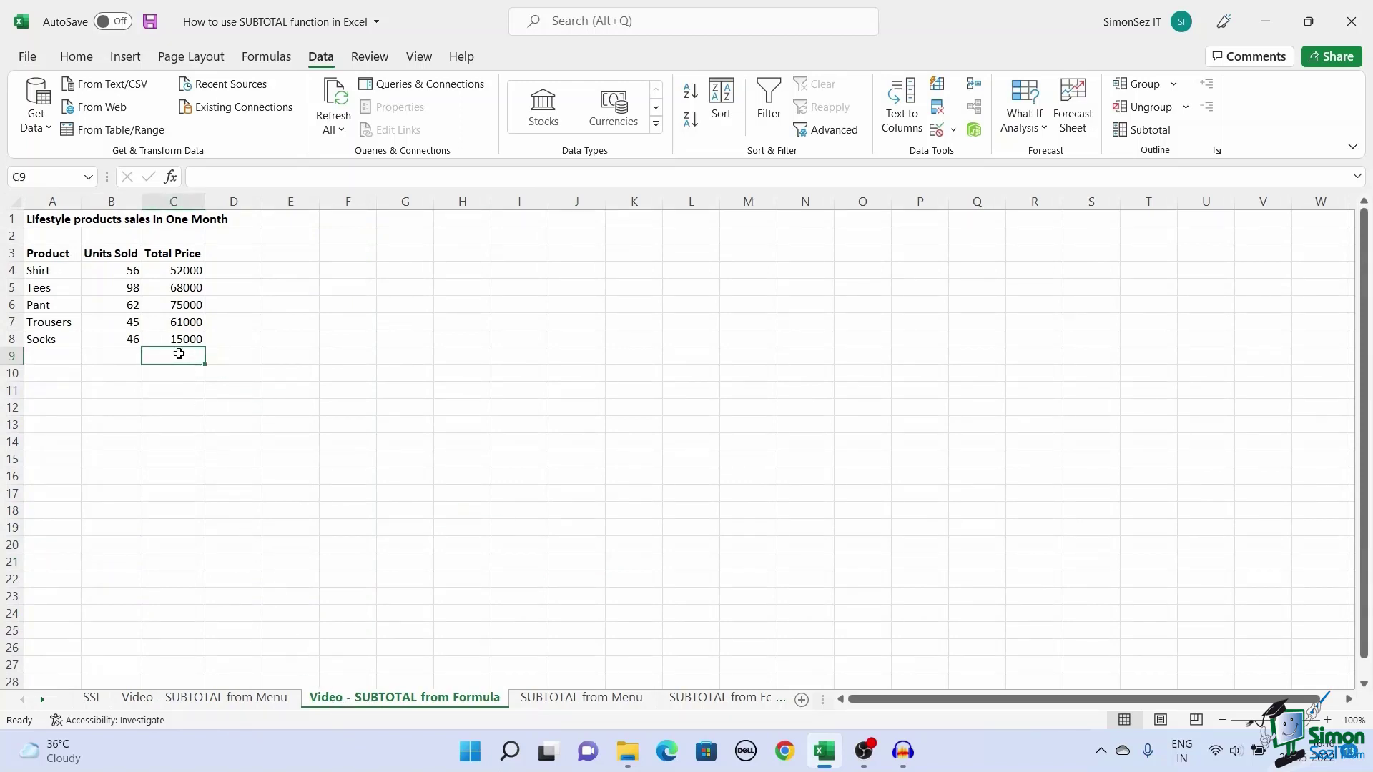
type("=SUBTOTAL(")
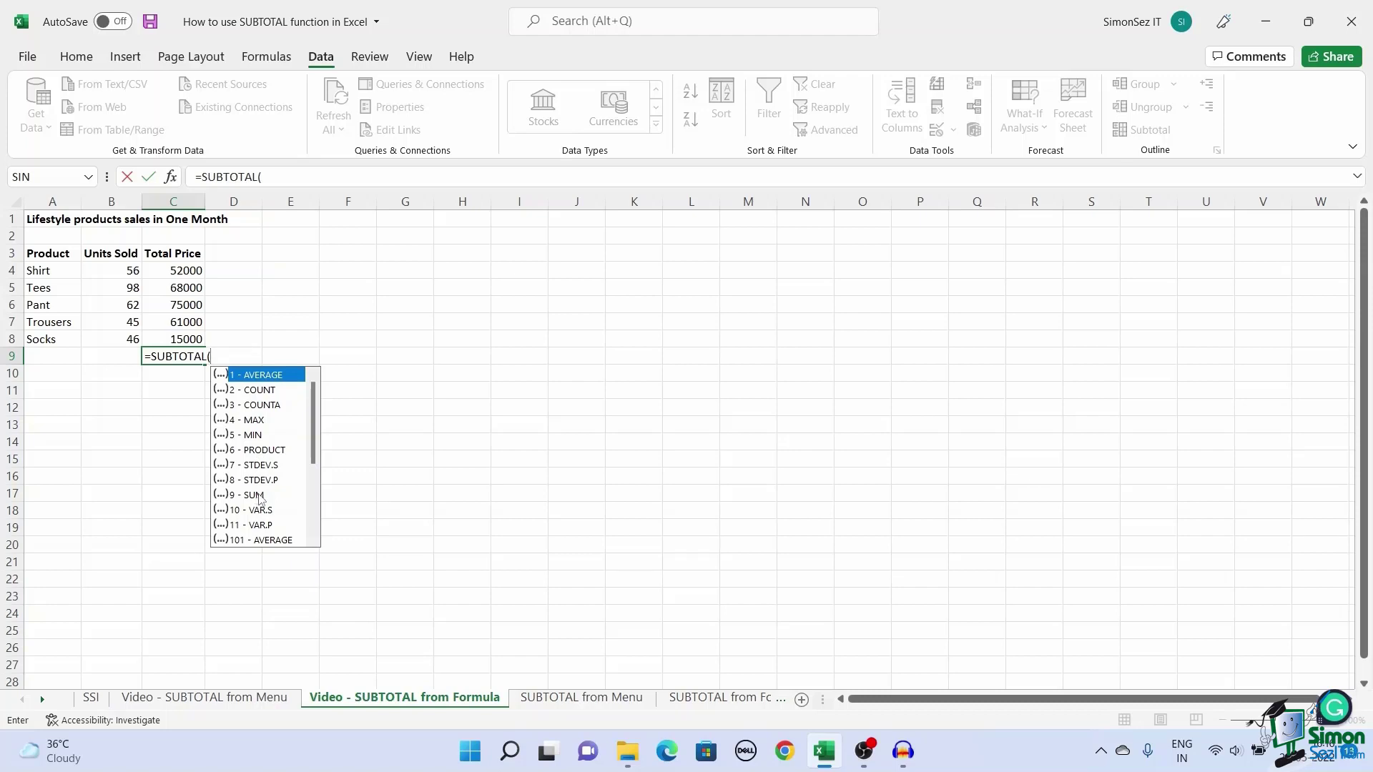
Step: Insert function number 9 (SUM) as the SUBTOTAL formula's first argument
left_click(259, 499)
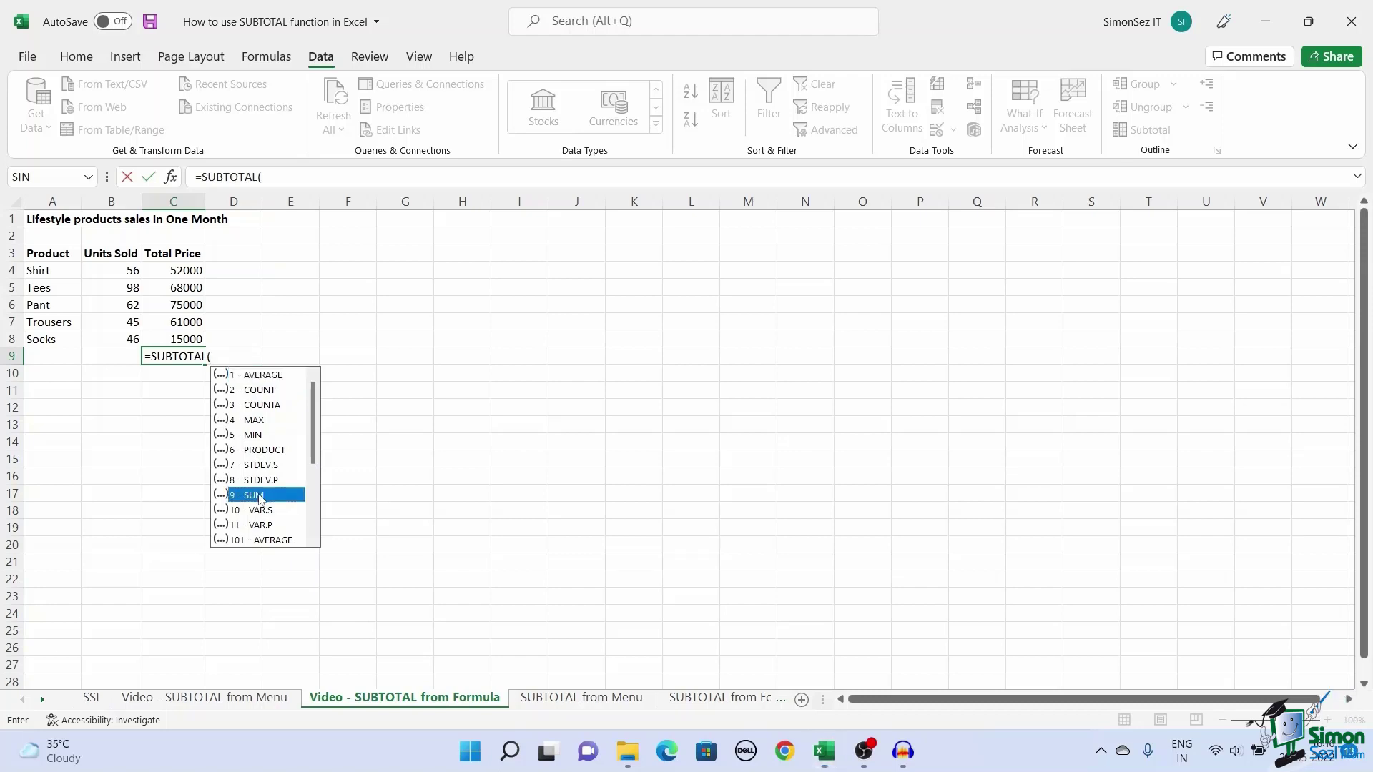
double_click(259, 497)
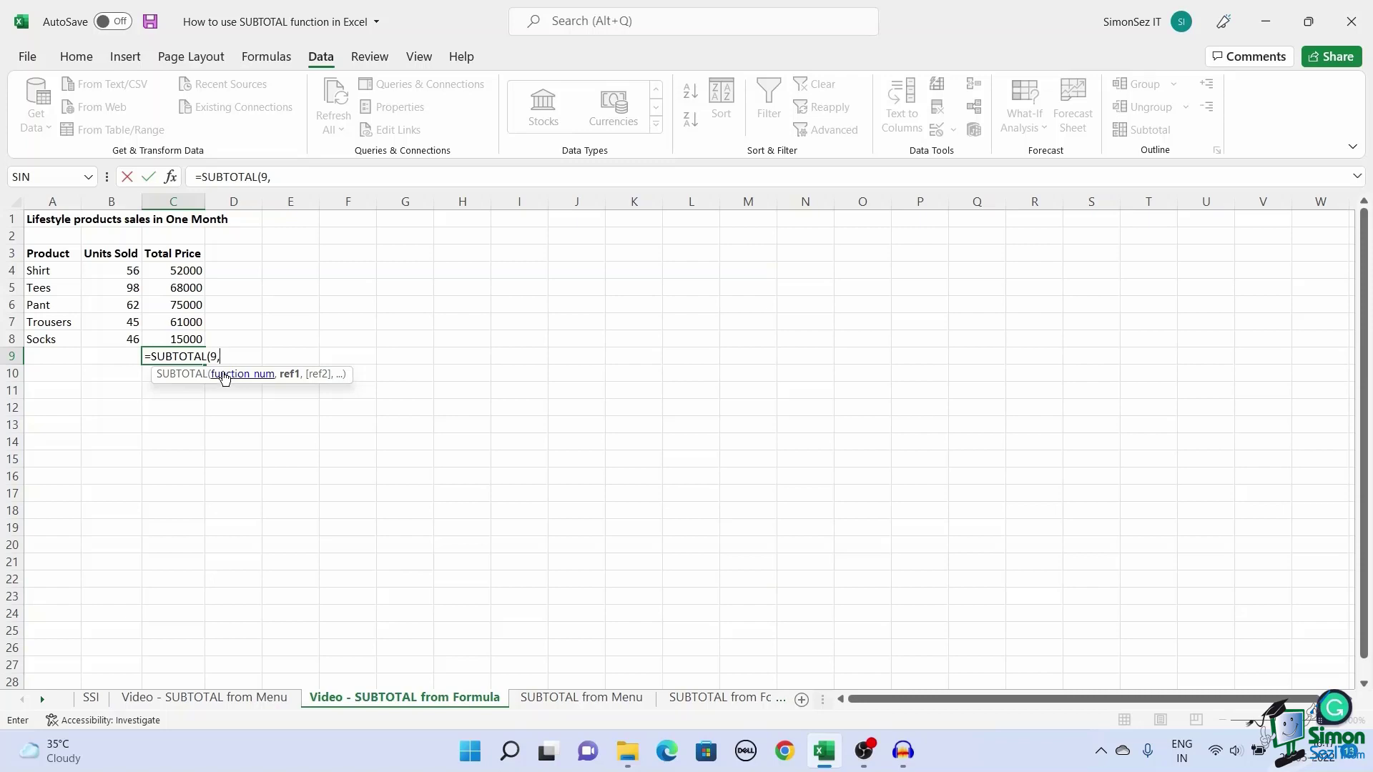
key("BackSpace")
key("BackSpace")
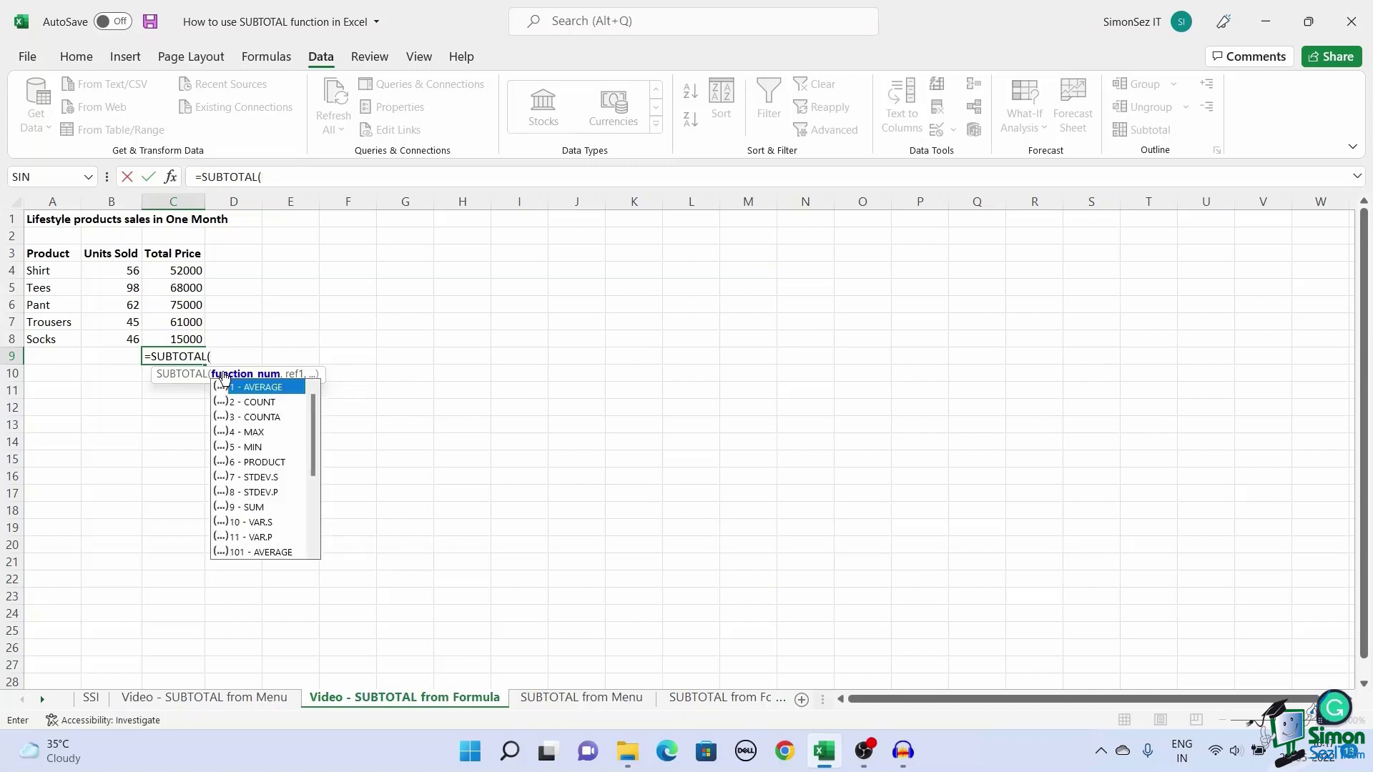
scroll(259, 489, "down", 3)
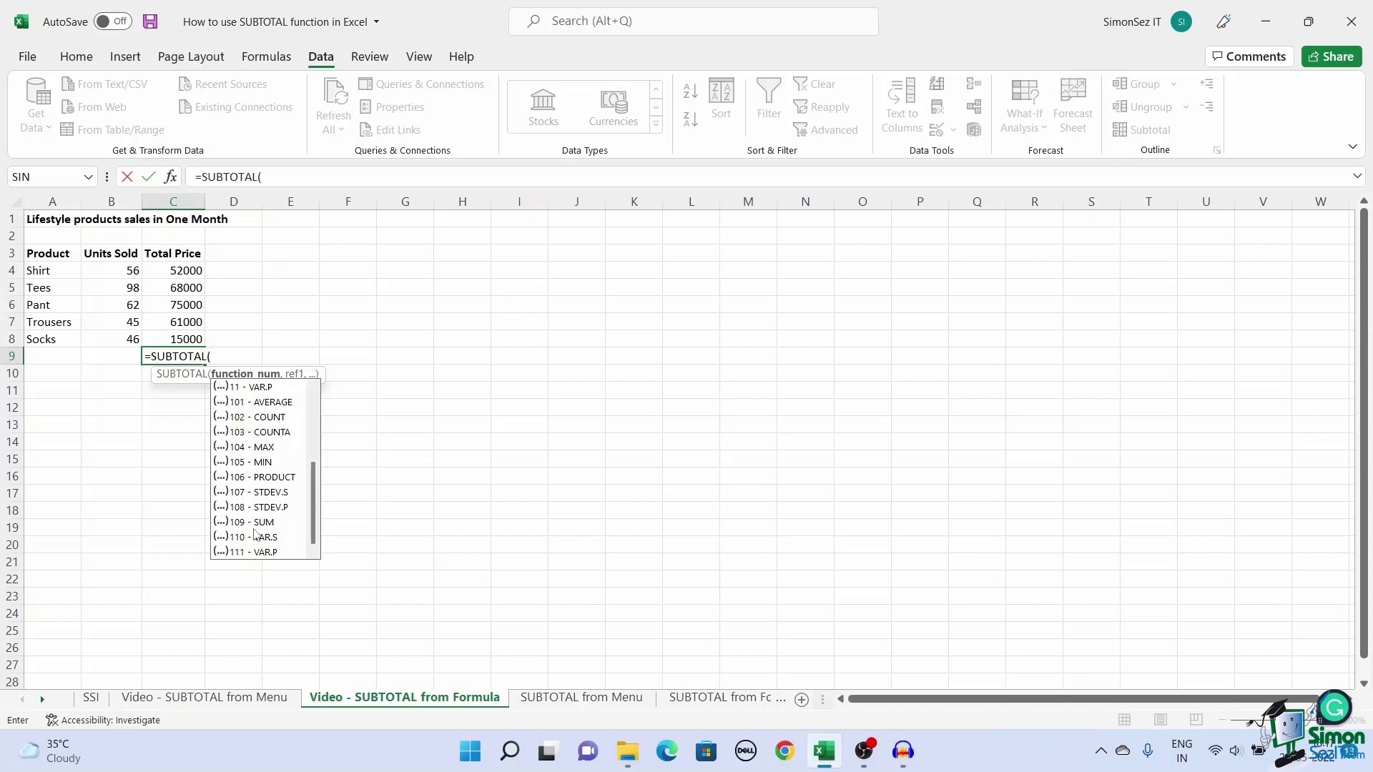
scroll(255, 533, "up", 4)
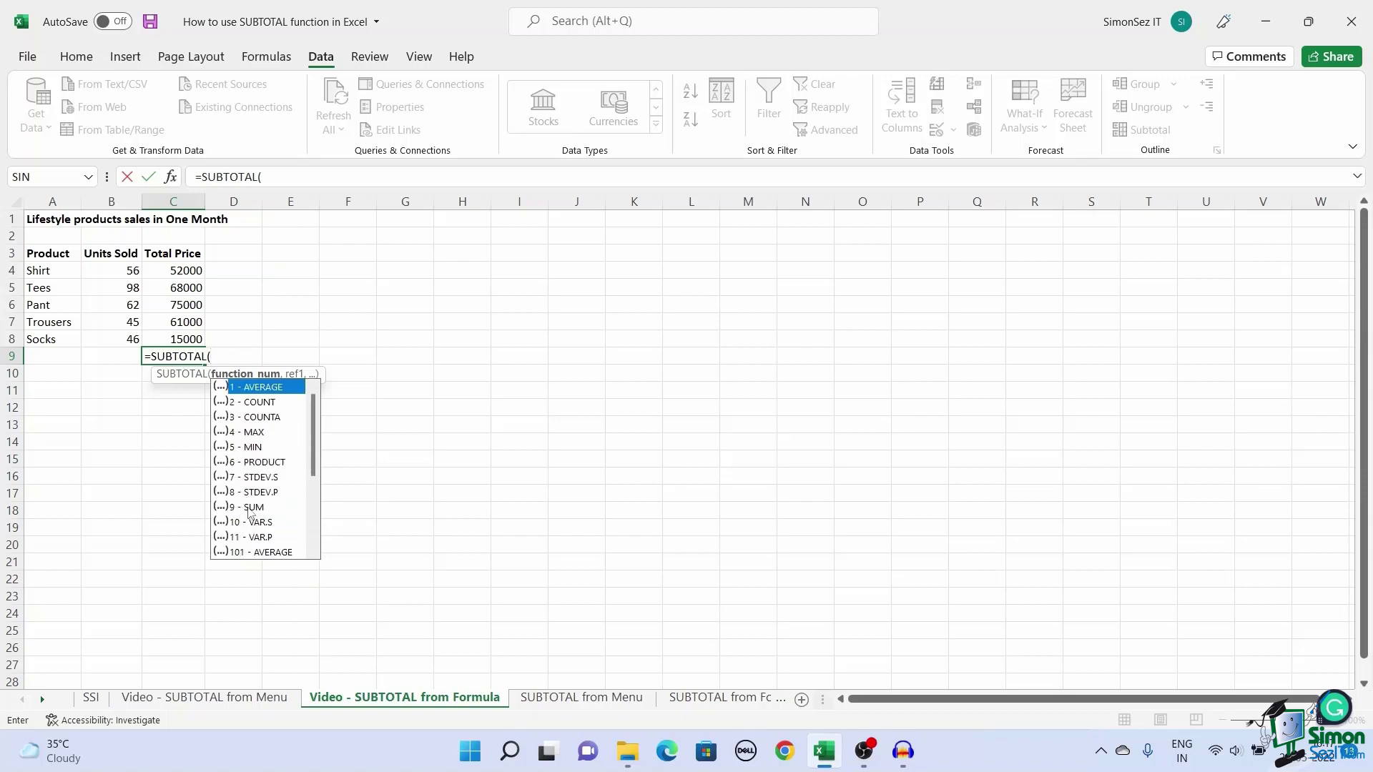
scroll(250, 512, "down", 4)
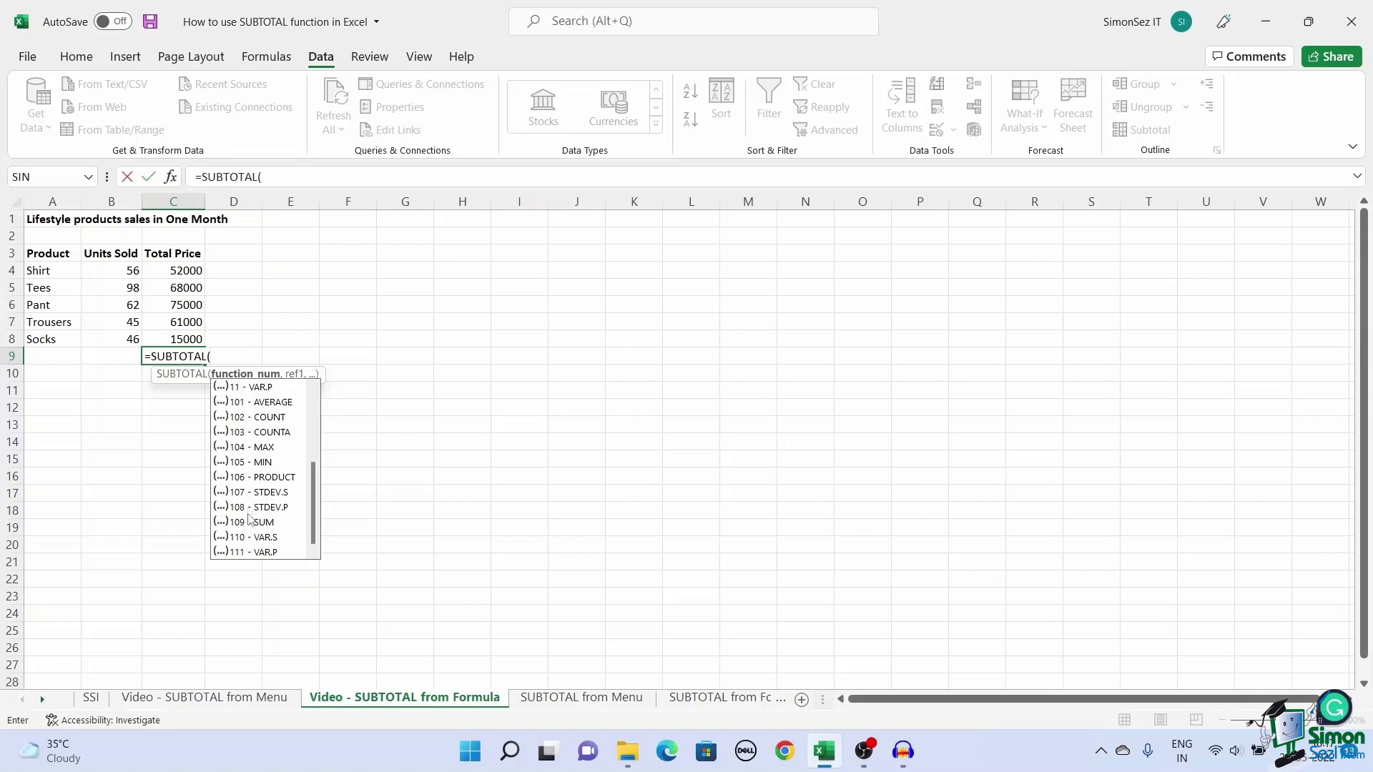
scroll(251, 512, "up", 4)
left_click(258, 508)
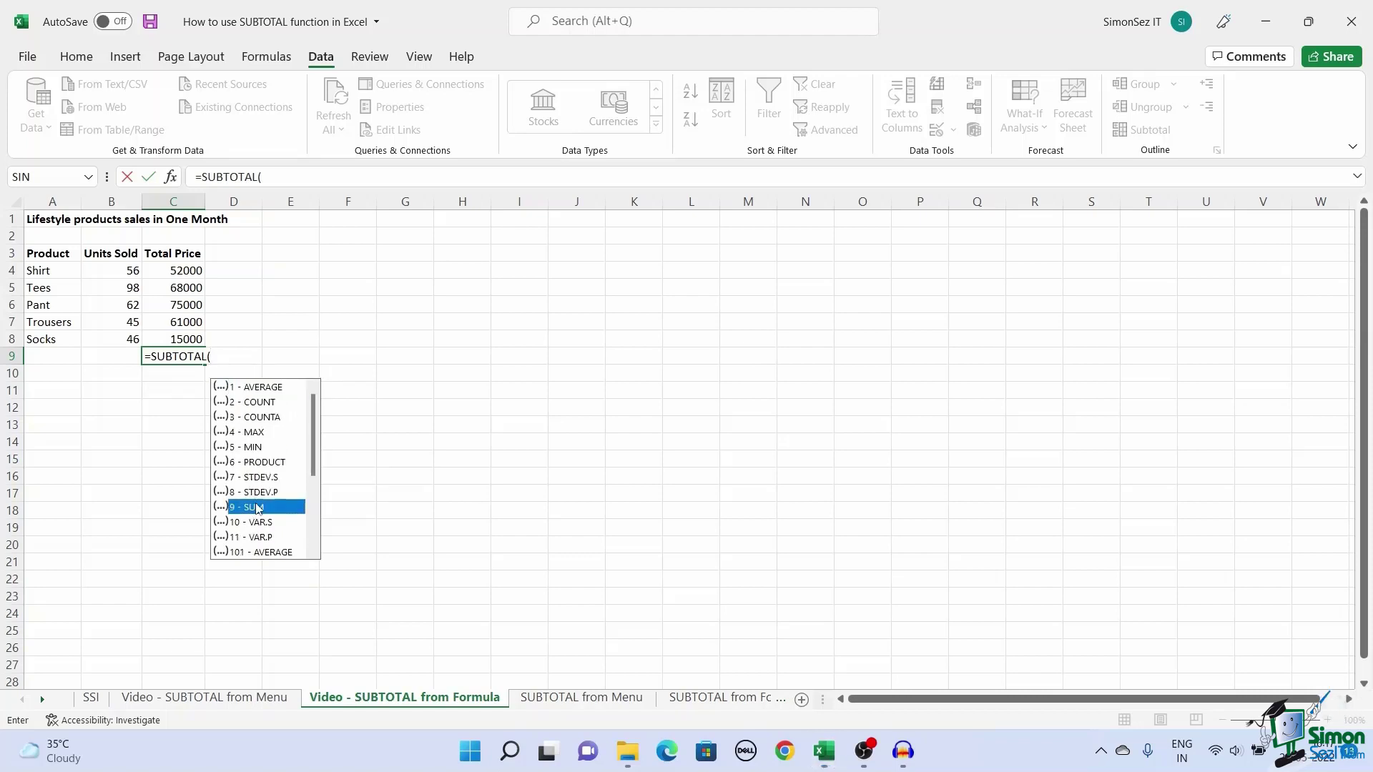
double_click(258, 509)
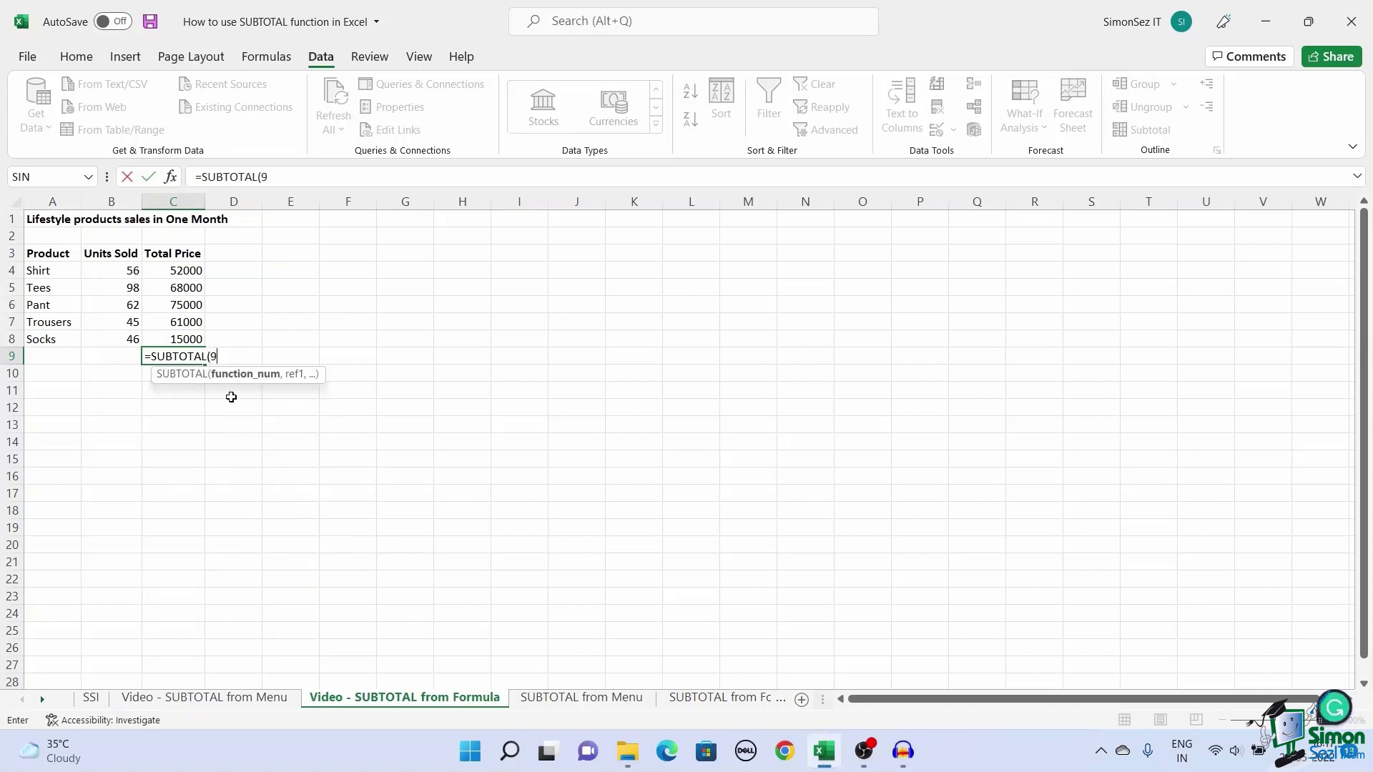
Step: Complete the formula as =SUBTOTAL(9,C4:C8), returning 271000, and reselect C9
type(",")
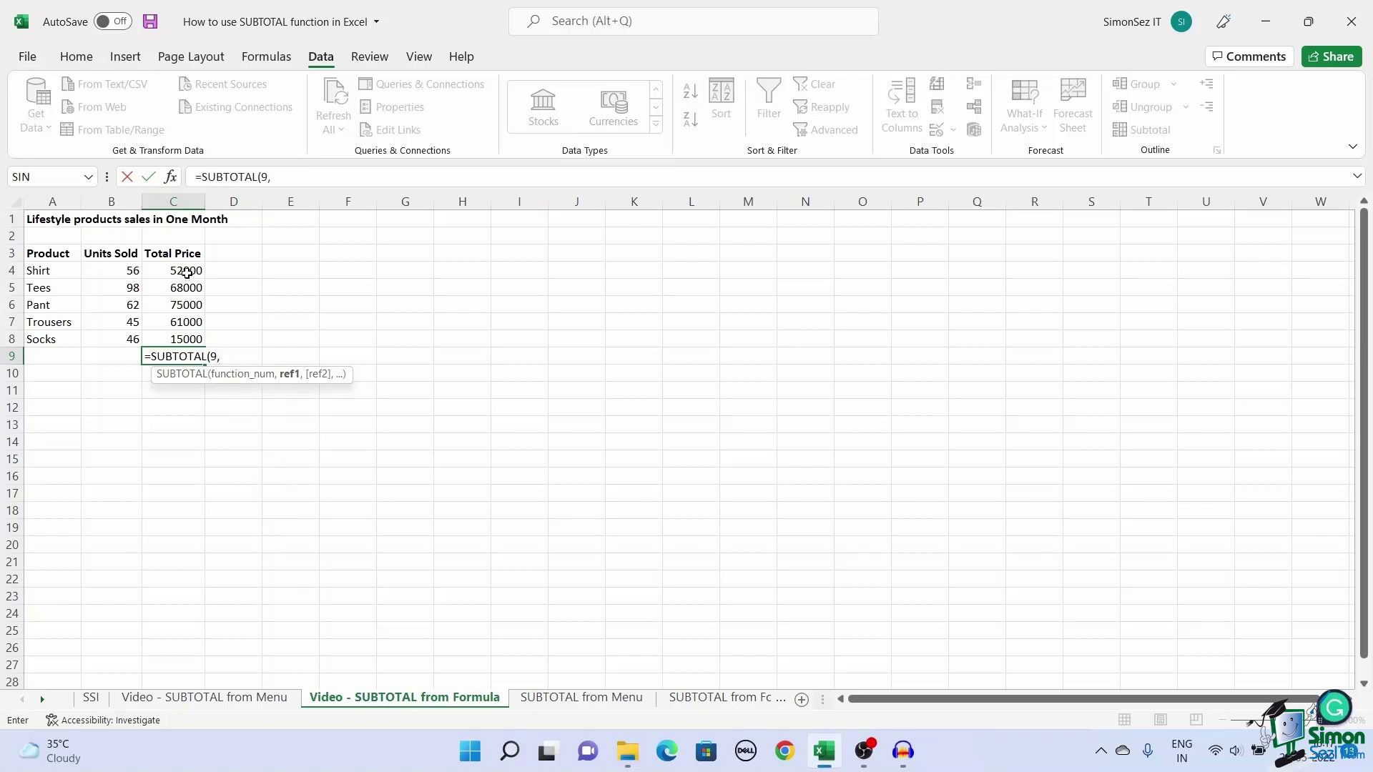
left_click_drag(174, 271, 175, 339)
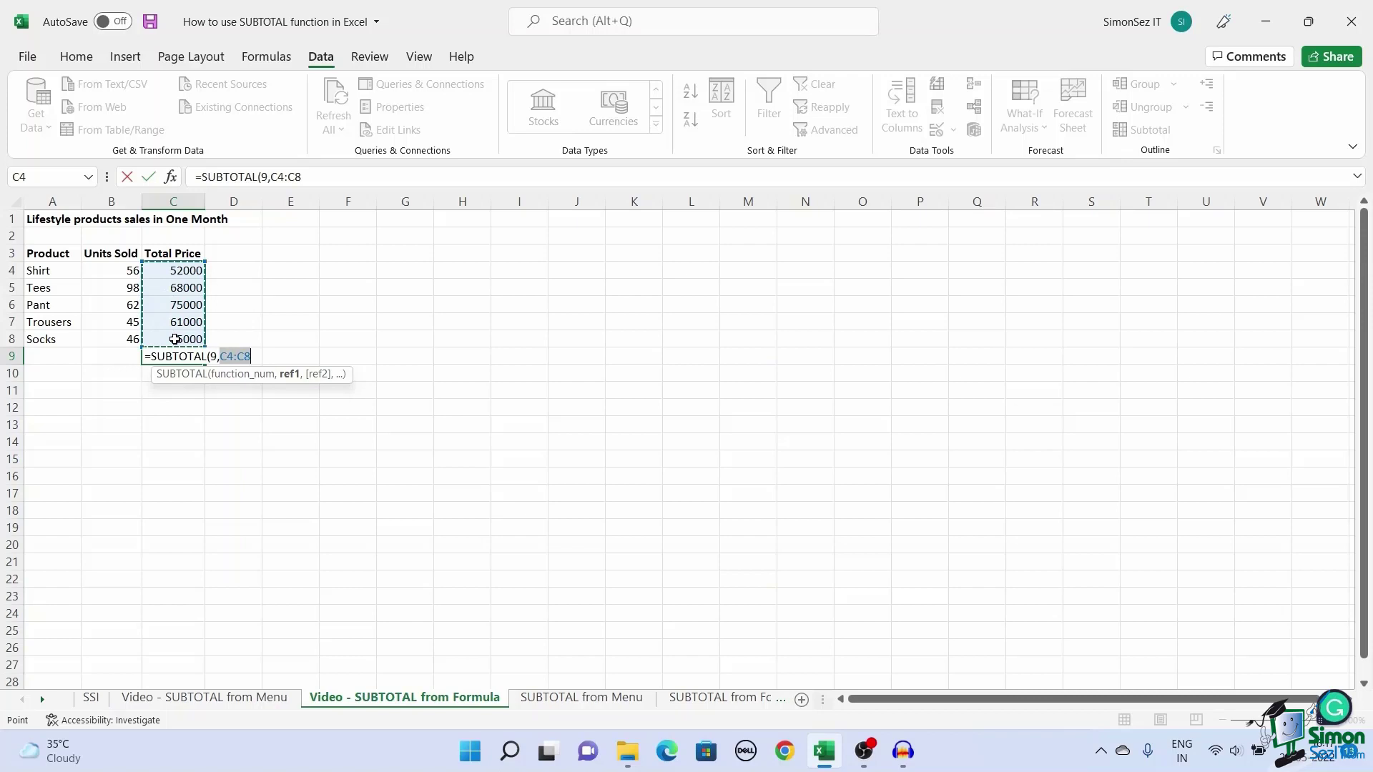
type(")")
key("Return")
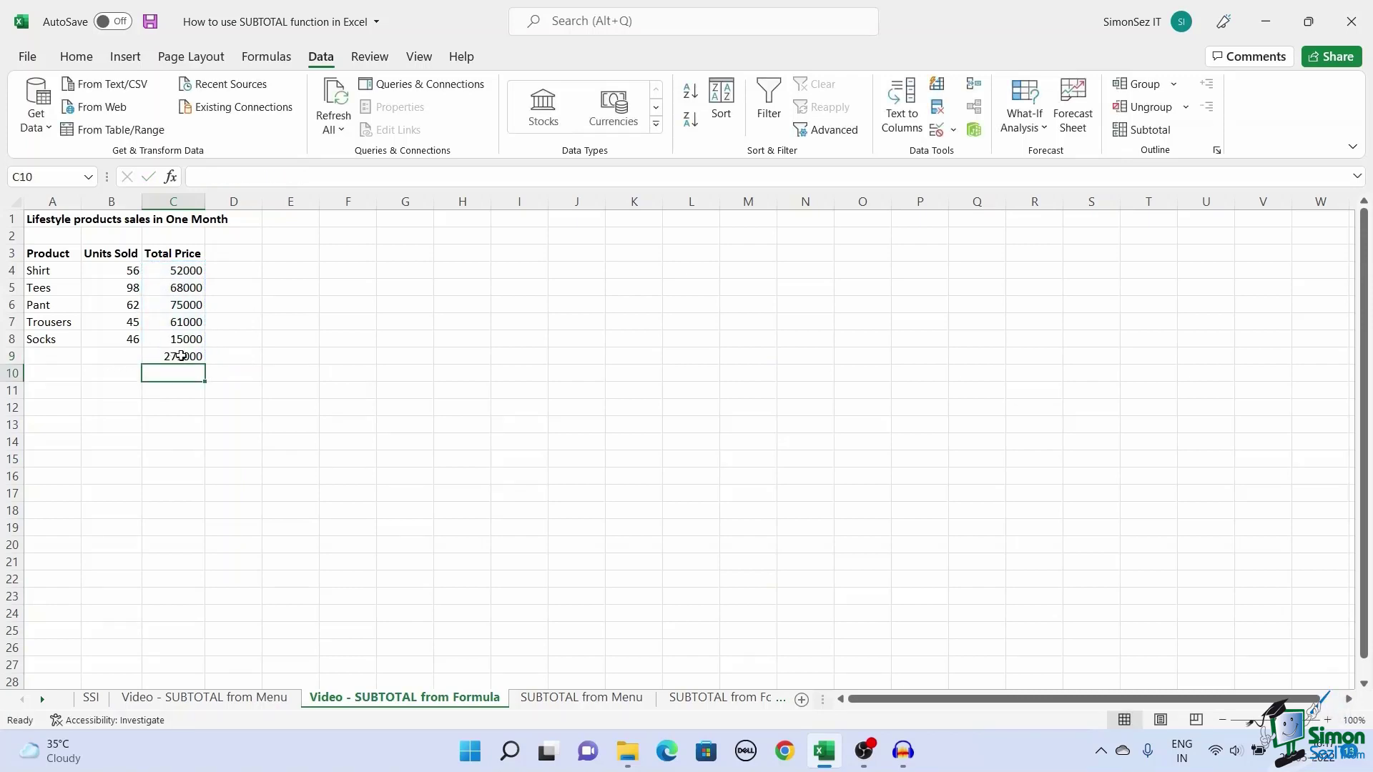
left_click(200, 358)
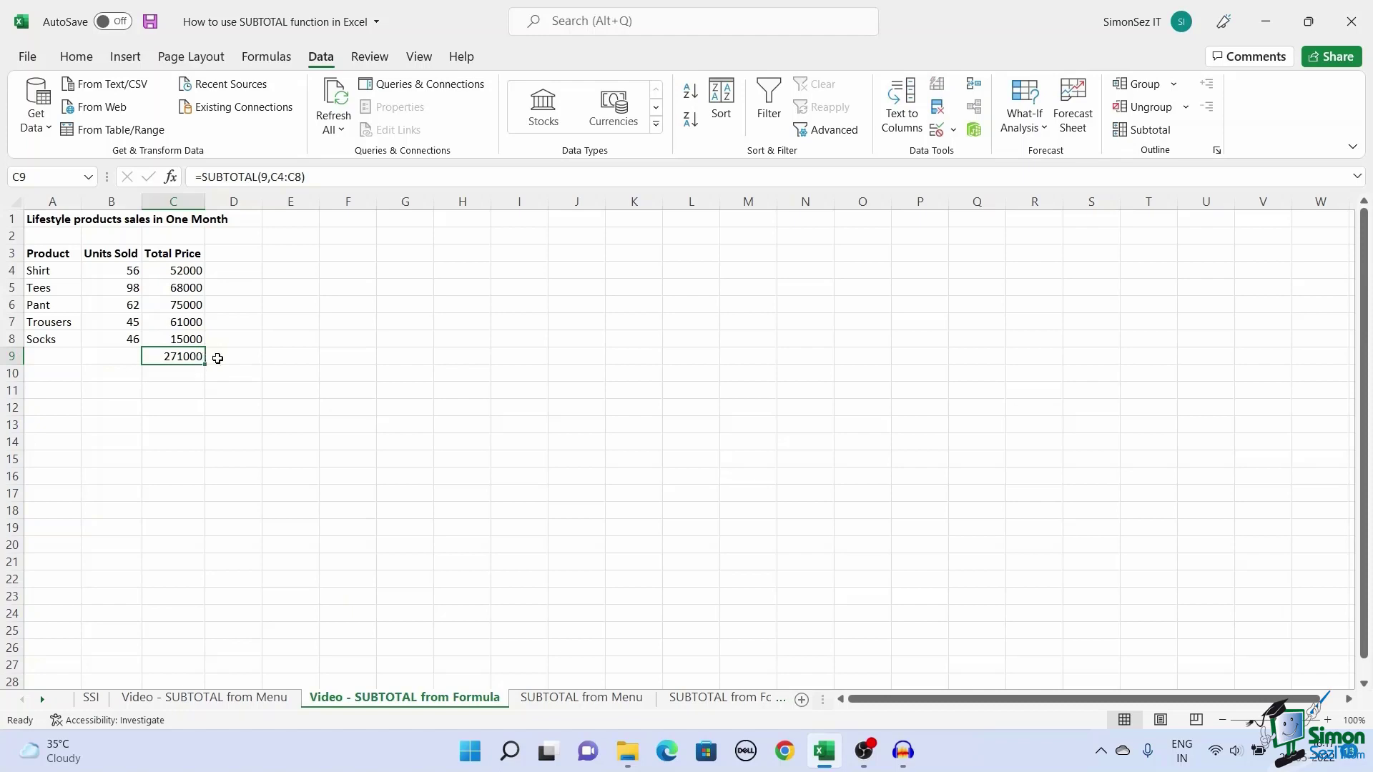